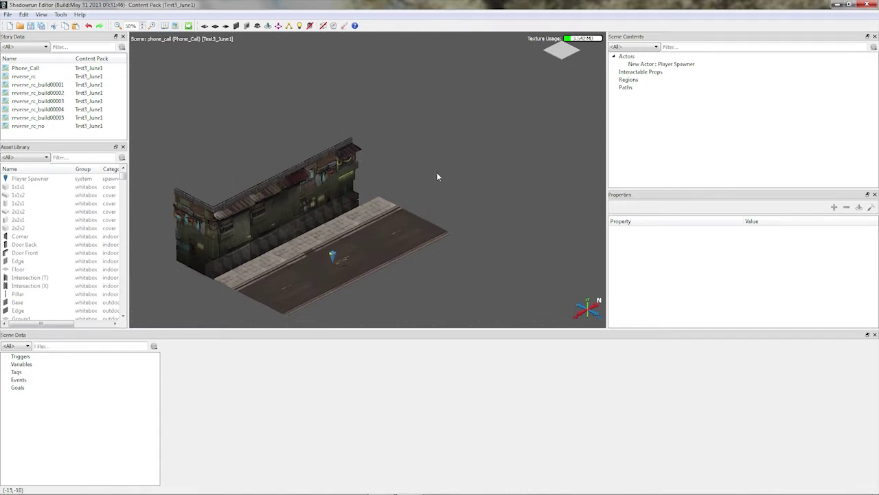
Create a new region in the scene and name it Region.
right_click(631, 80)
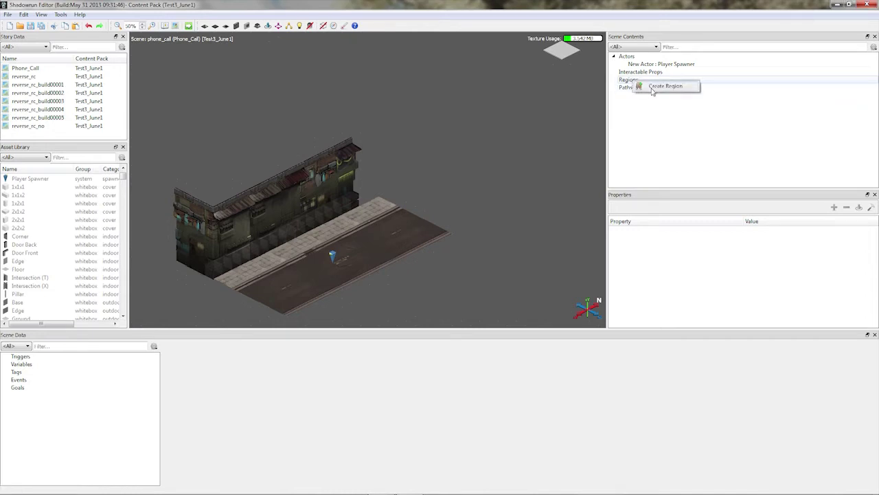
click(659, 84)
click(644, 88)
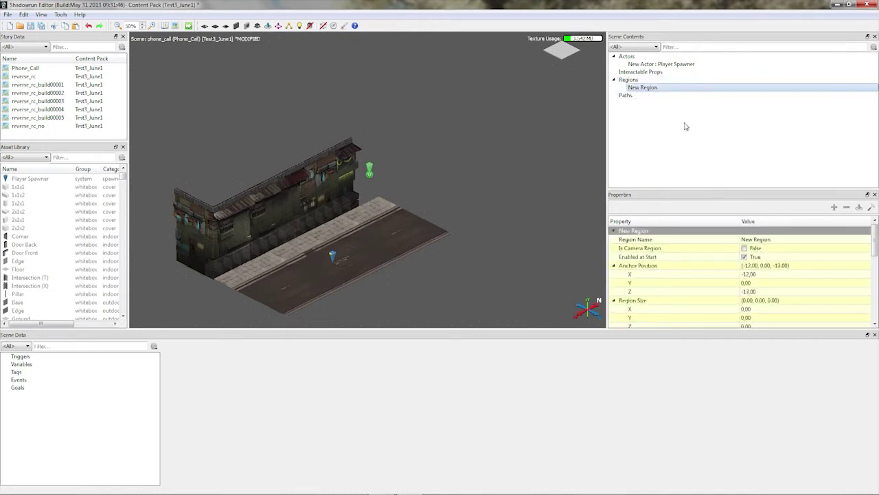
double_click(764, 240)
key(ctrl+a)
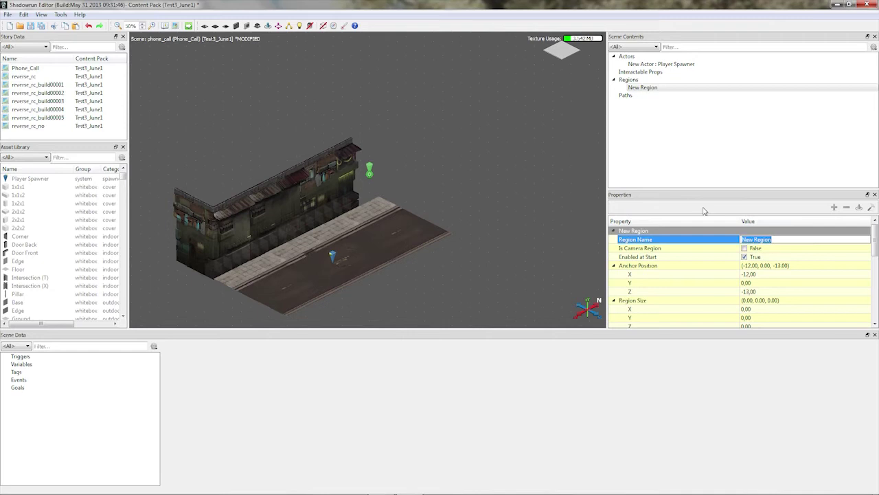
text(Region)
key(Return)
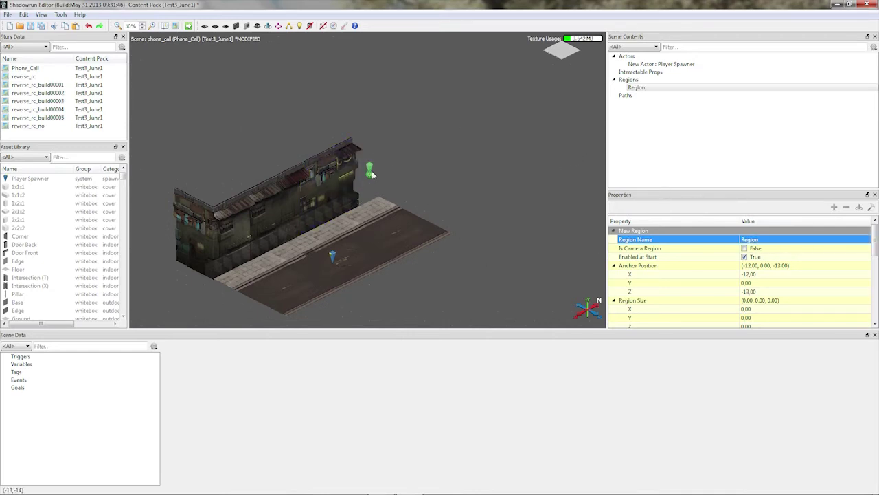
Resize the region so it covers the street and sidewalk.
click(324, 209)
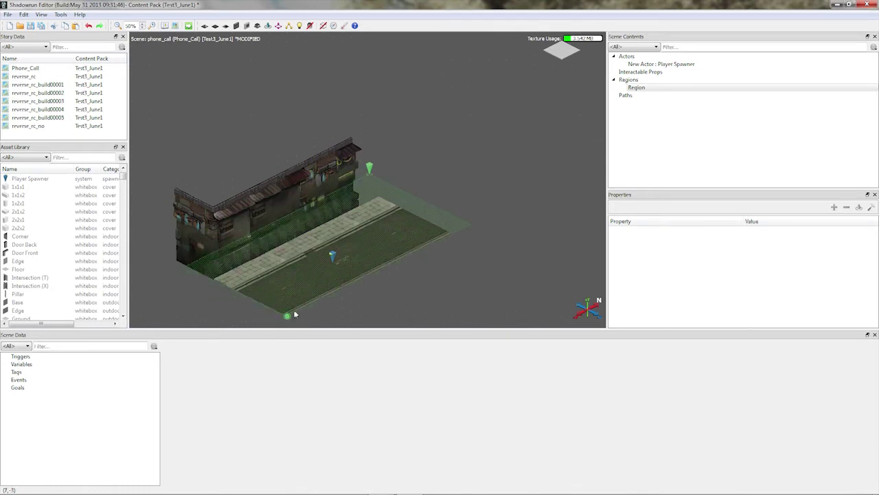
click(288, 315)
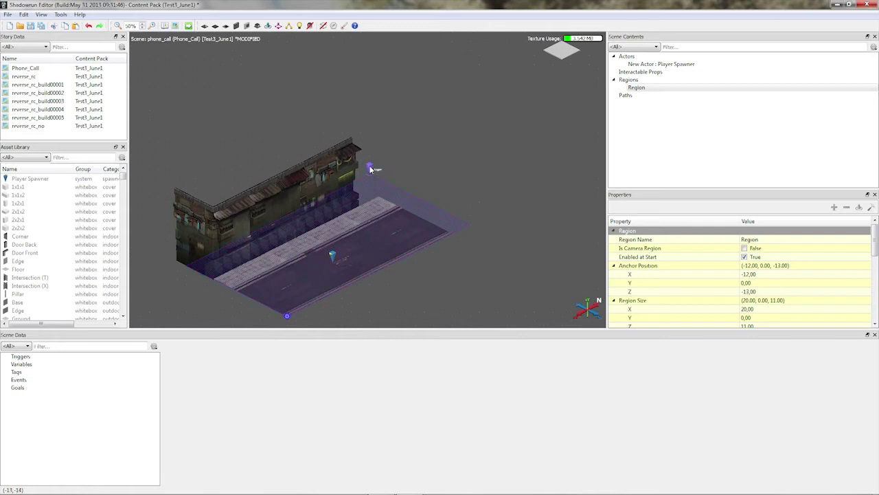
drag(371, 169, 352, 179)
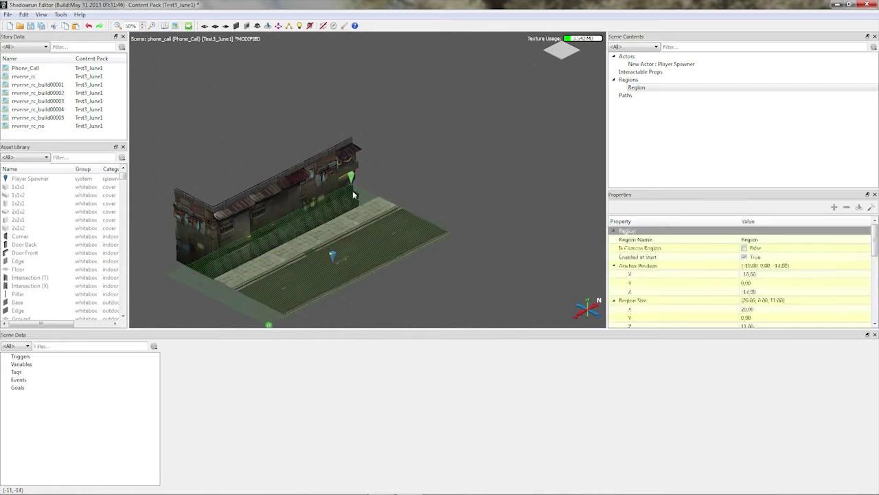
click(272, 327)
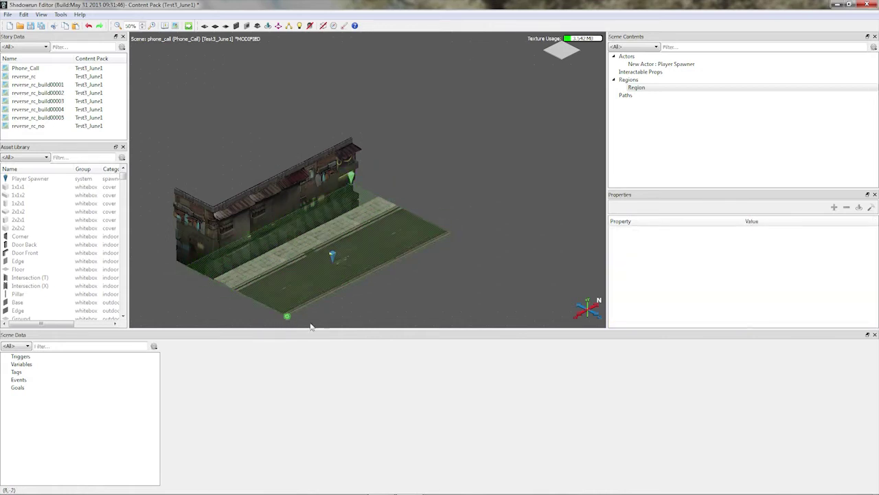
click(378, 272)
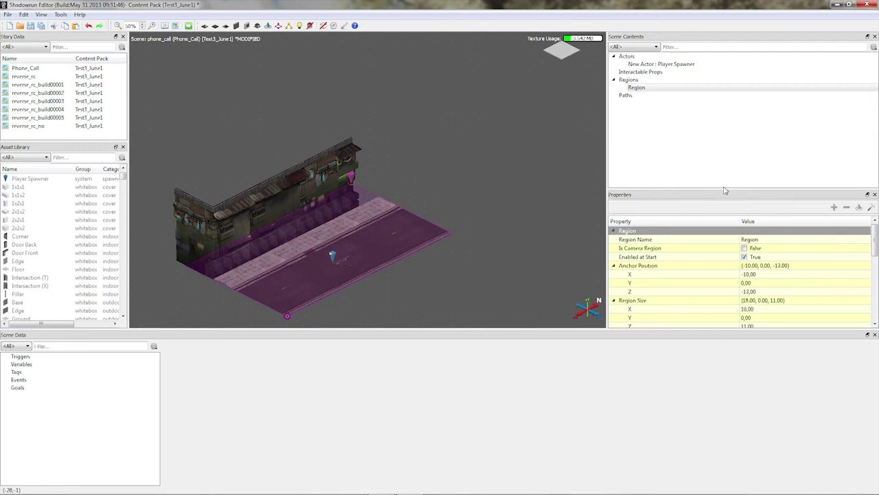
Rename the region to 'Camera Region' and set Is Camera Region to True.
click(750, 240)
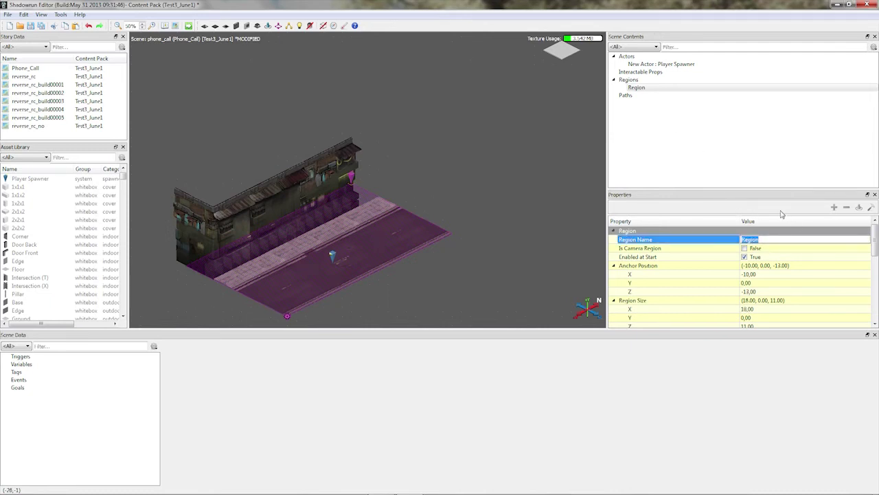
text(Camera Region)
key(Return)
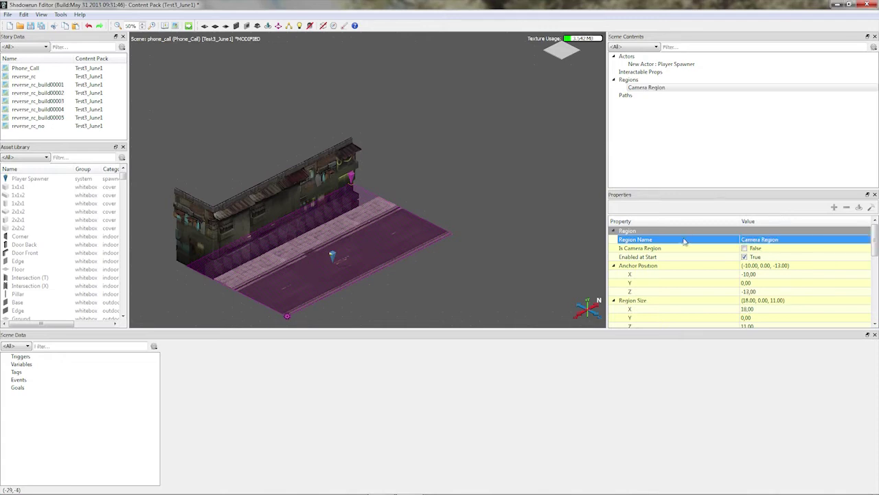
click(745, 249)
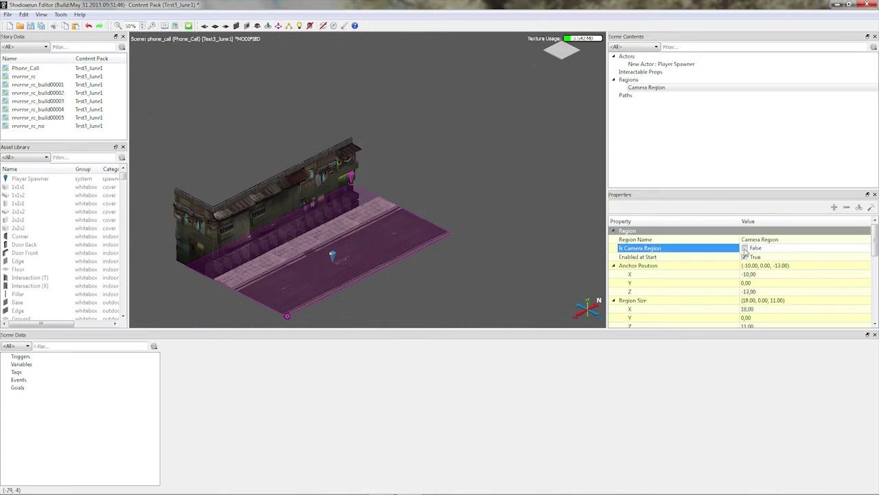
click(744, 249)
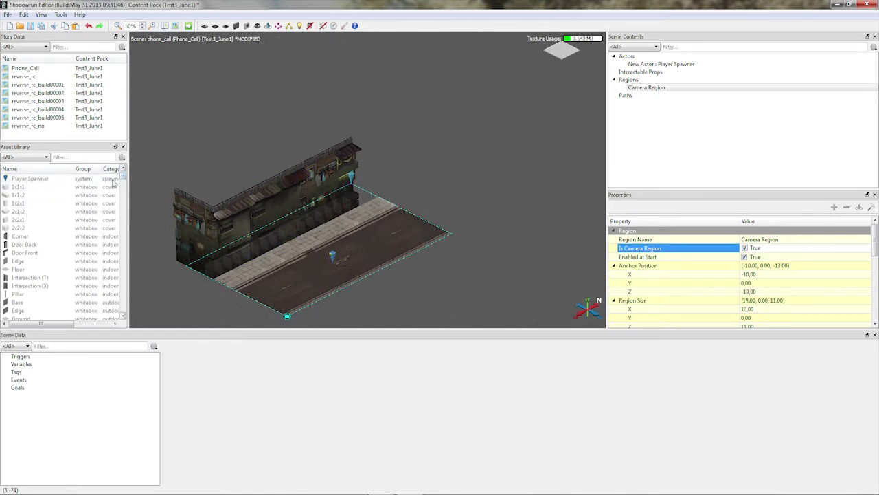
Place an Actor Spawner on the street and open its character editor.
scroll(69, 230, down, 1)
scroll(69, 229, up, 1)
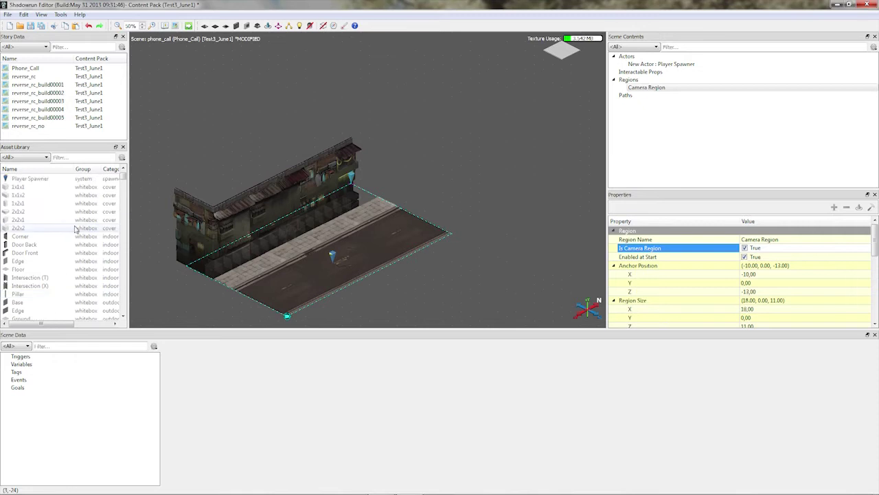
scroll(75, 229, up, 5)
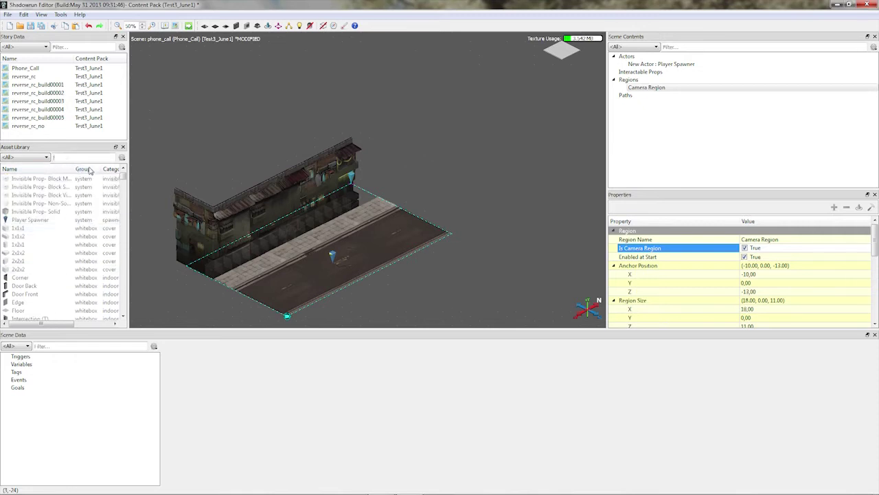
scroll(125, 170, up, 5)
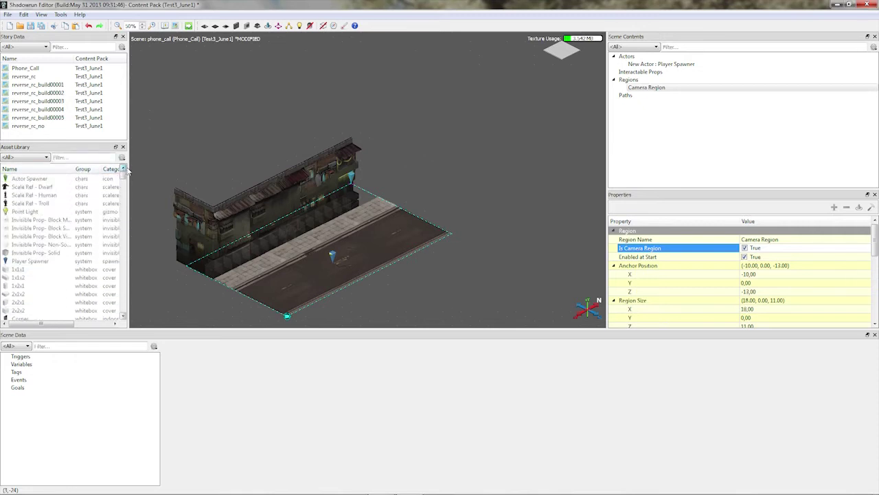
drag(28, 182, 561, 50)
click(561, 48)
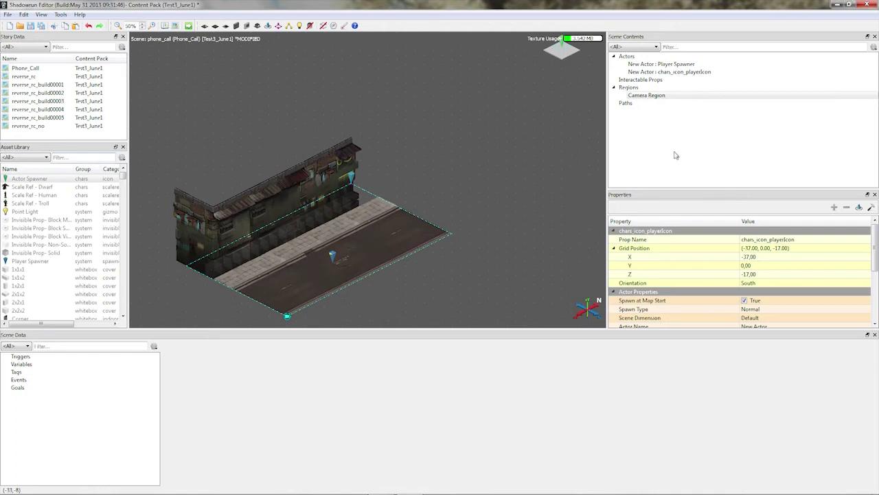
click(860, 207)
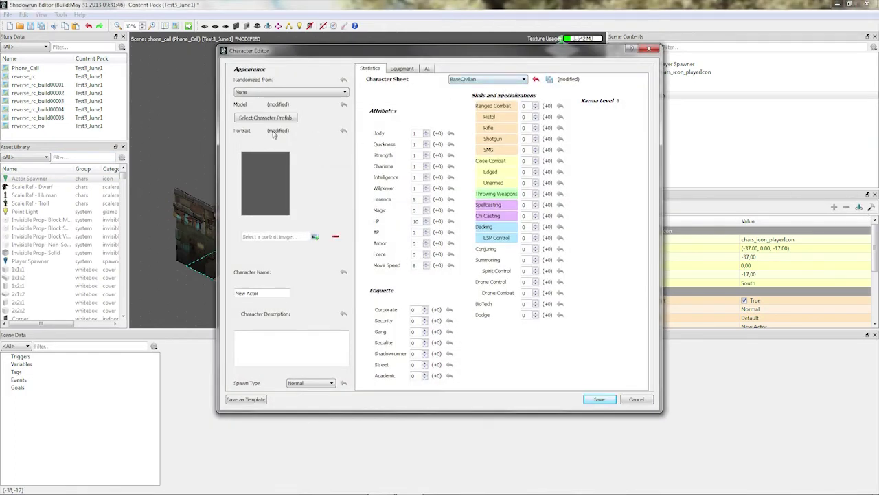
Give the character the pc_elfmale_03_slick portrait.
click(315, 237)
click(517, 251)
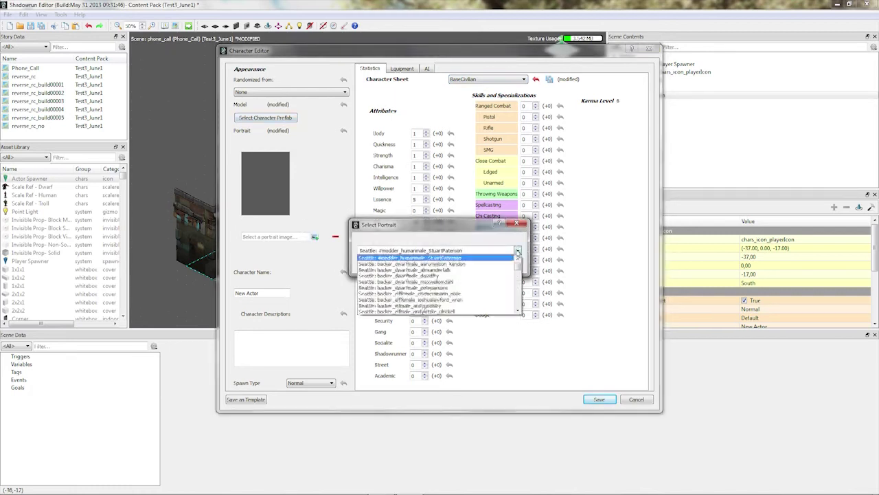
scroll(465, 269, down, 6)
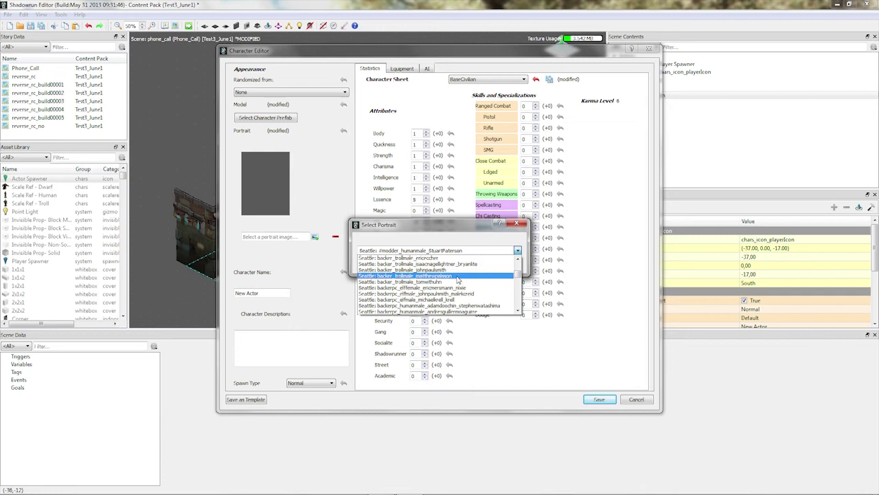
scroll(457, 279, up, 3)
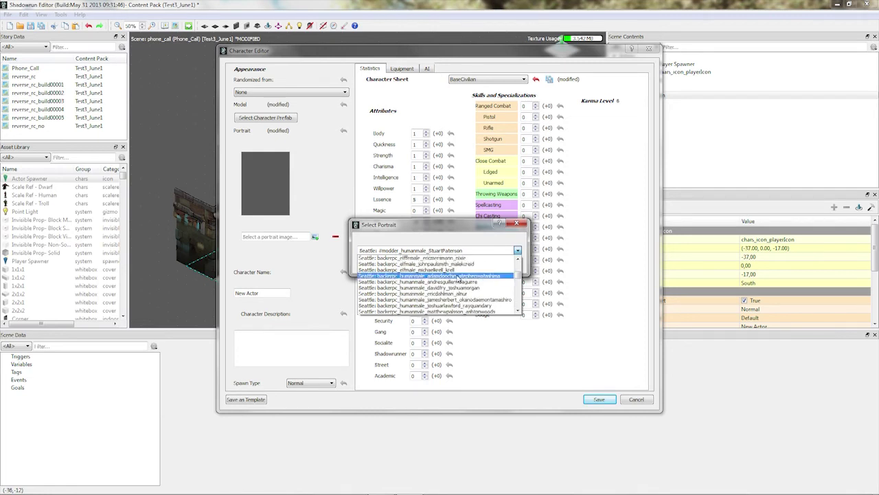
scroll(459, 278, down, 5)
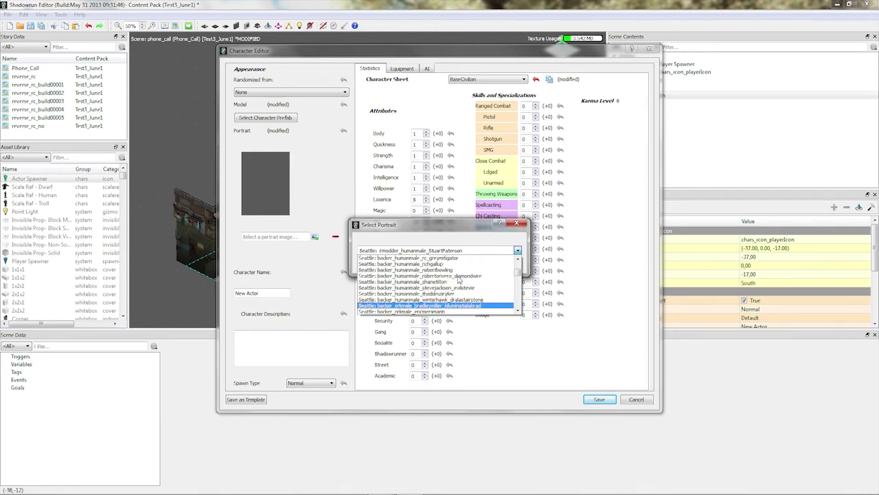
scroll(462, 280, down, 5)
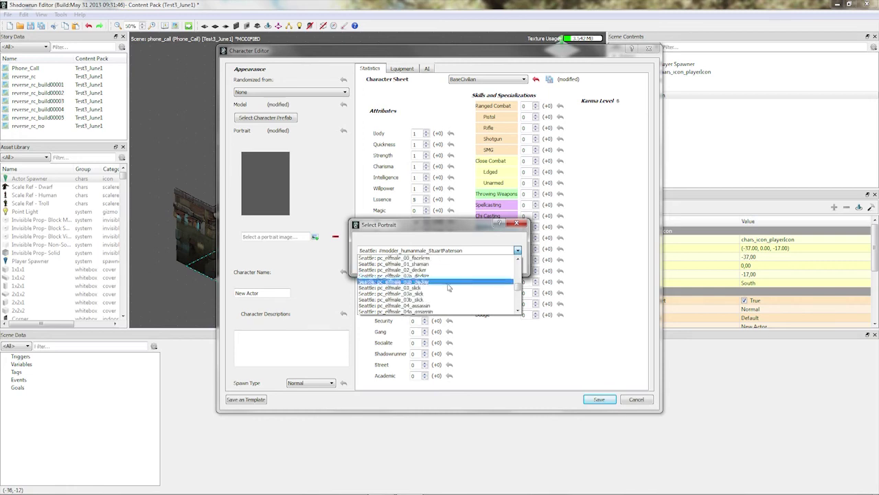
click(424, 290)
click(465, 264)
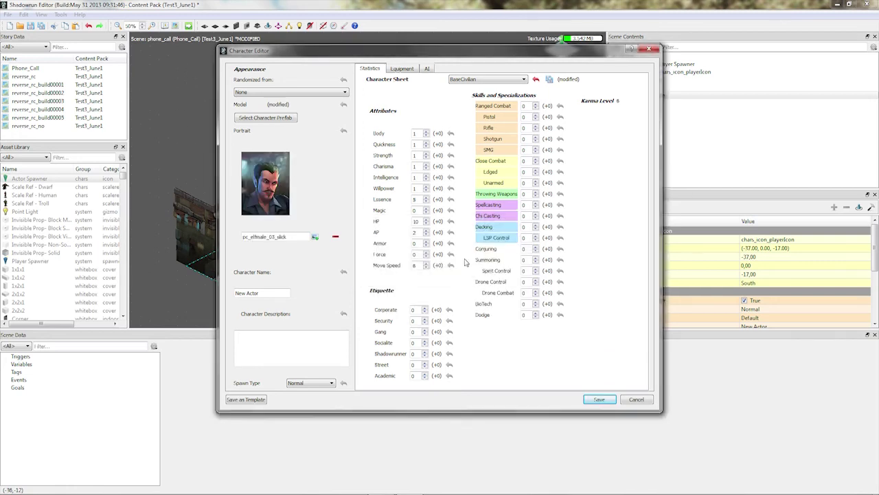
Name the character Slick, assign the Core ElfMale prefab model, and save it.
click(254, 292)
text(B)
click(287, 118)
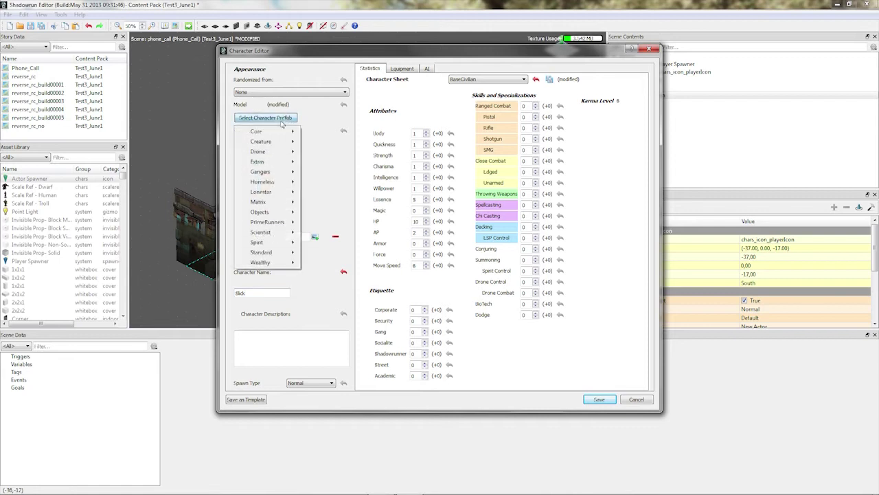
mouse_move(278, 137)
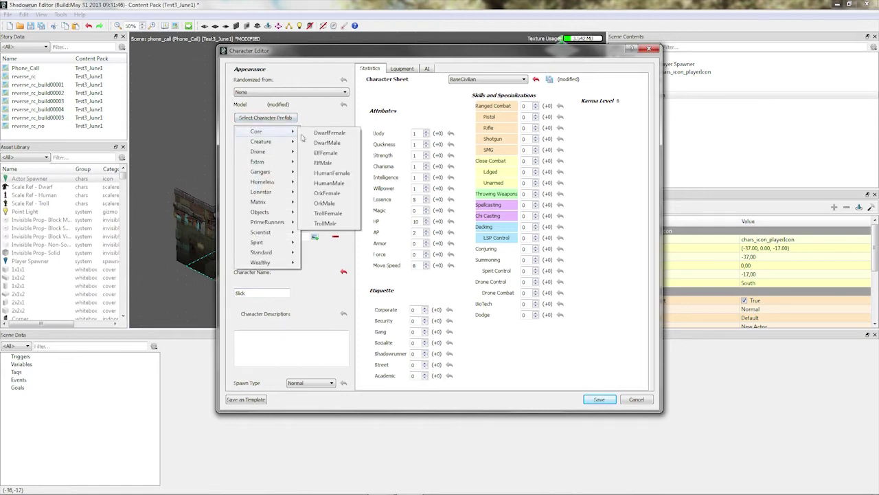
click(324, 165)
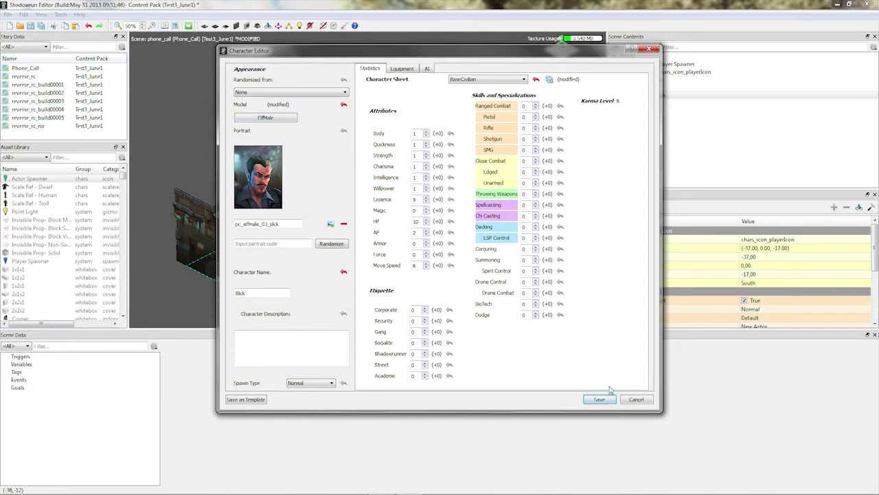
click(600, 400)
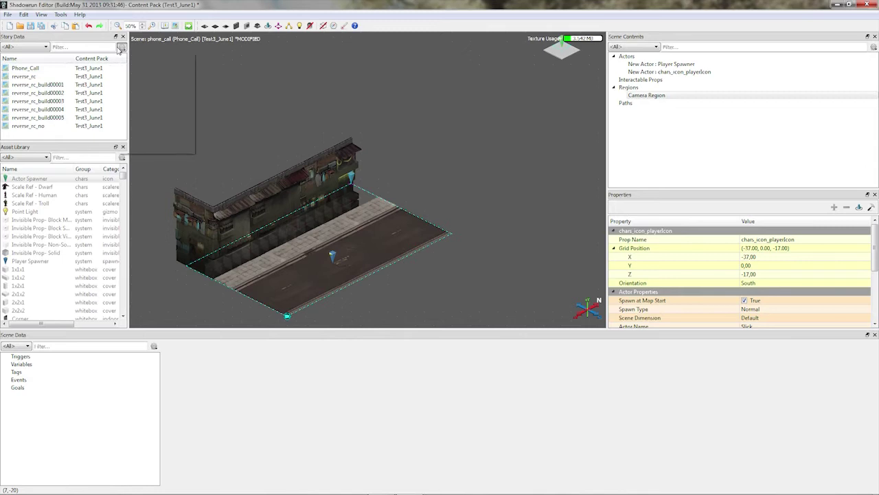
Create a conversation named PhoneCall and insert a first line under ROOT.
right_click(121, 51)
click(154, 67)
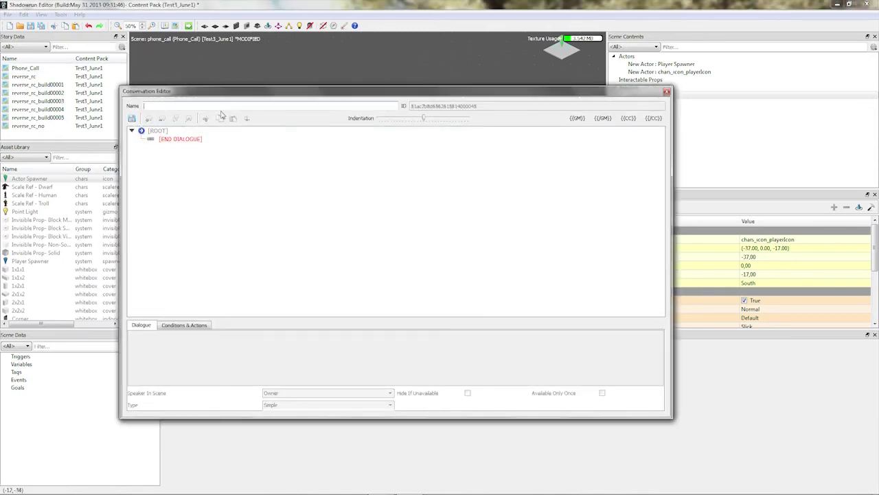
text(PhoneCall)
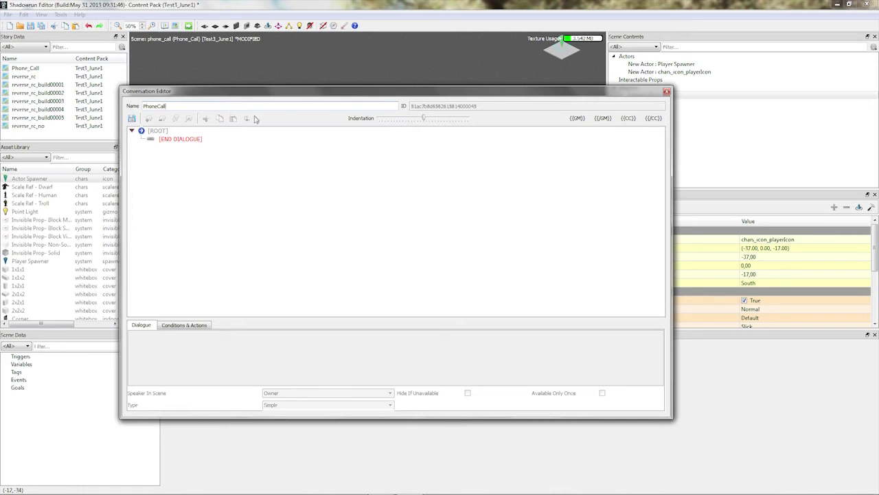
click(182, 138)
click(149, 119)
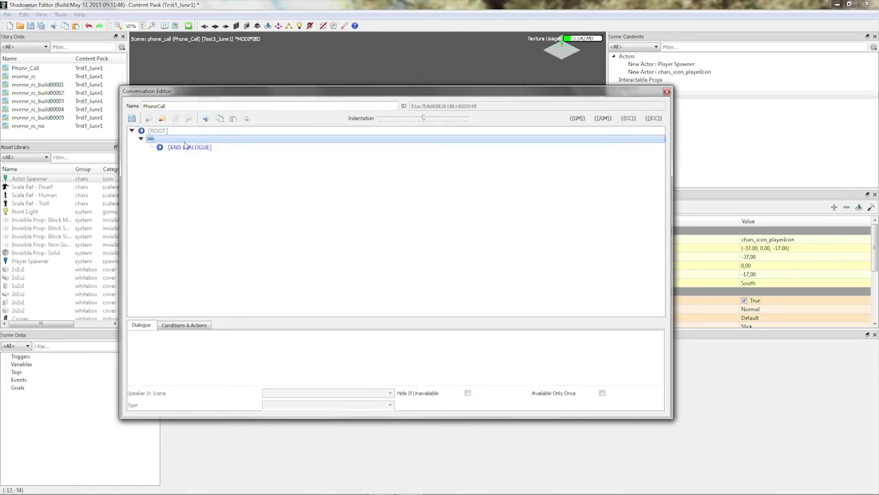
Make the line a GM Voice welcome to the Renraku phone service, with a reply node beneath it.
click(186, 147)
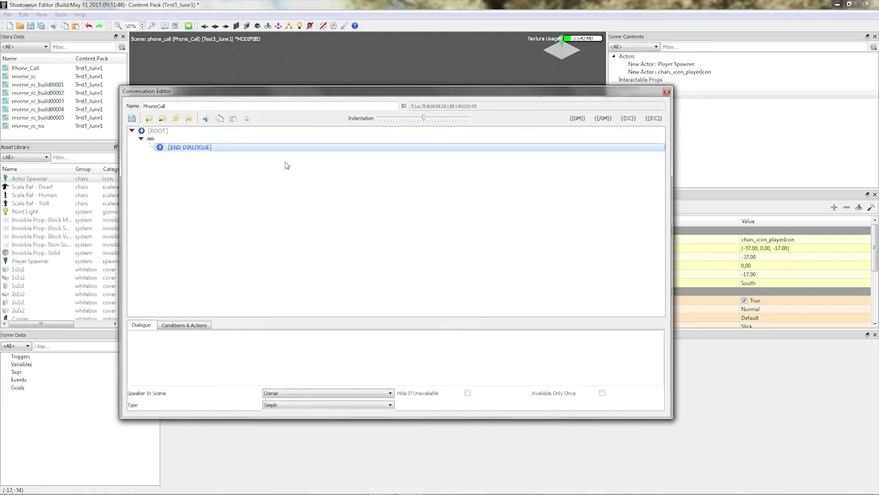
click(323, 338)
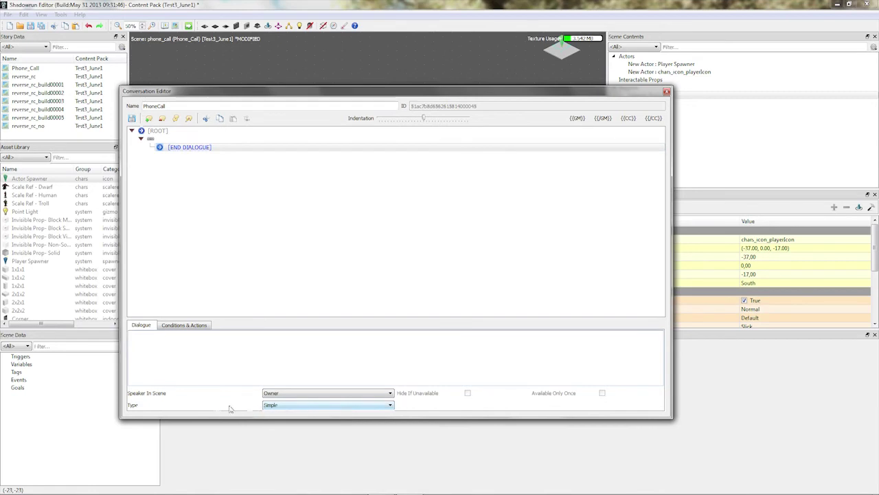
click(284, 406)
click(282, 418)
text(elcome to the Run)
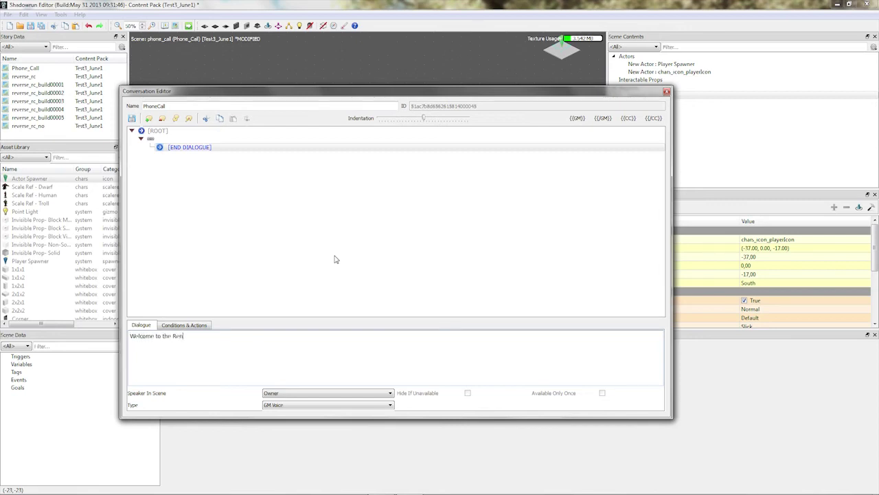
text(raku phone 5)
text(ervice. Please select a contact to call.)
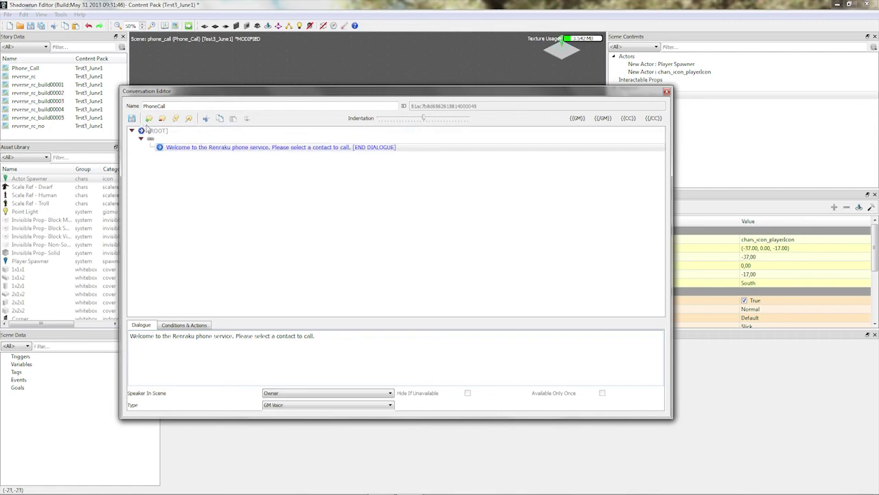
click(148, 119)
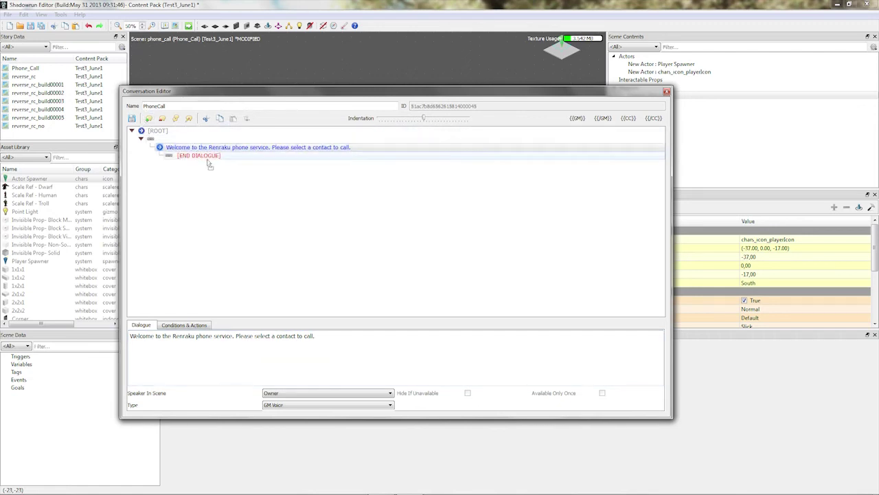
click(208, 156)
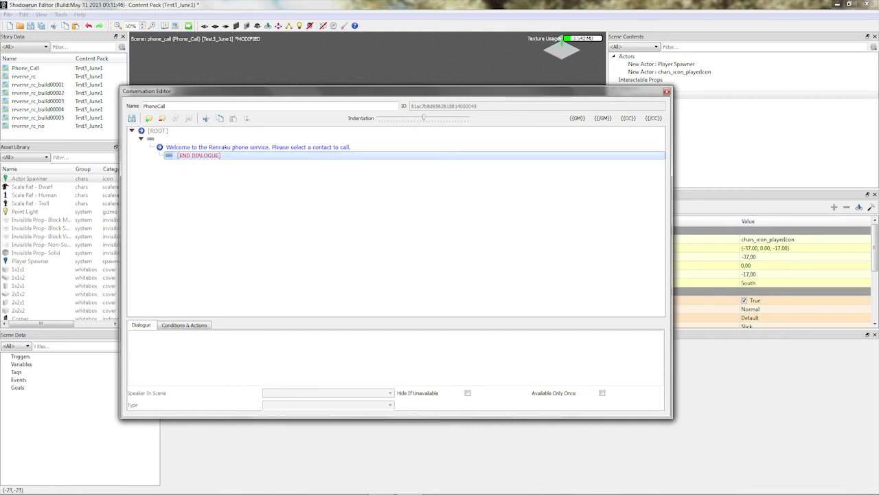
Enter the player reply 'Call Slick.'.
click(183, 340)
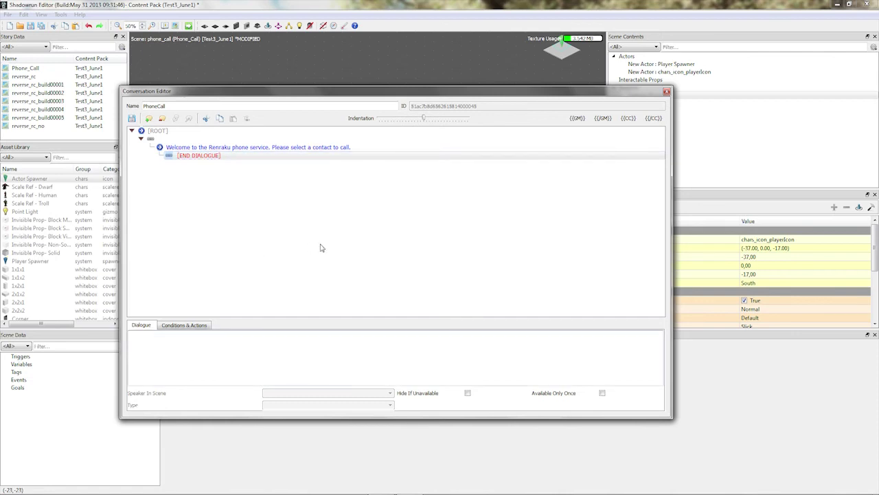
text(Call Slick.)
click(207, 158)
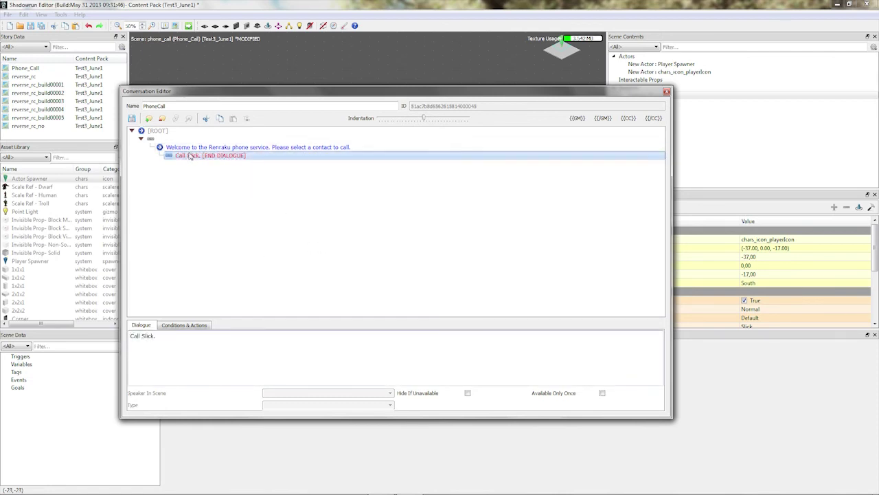
Add Slick's answer 'Hoi Chummer! What's up man?' under the reply, with Slick as speaker.
click(149, 120)
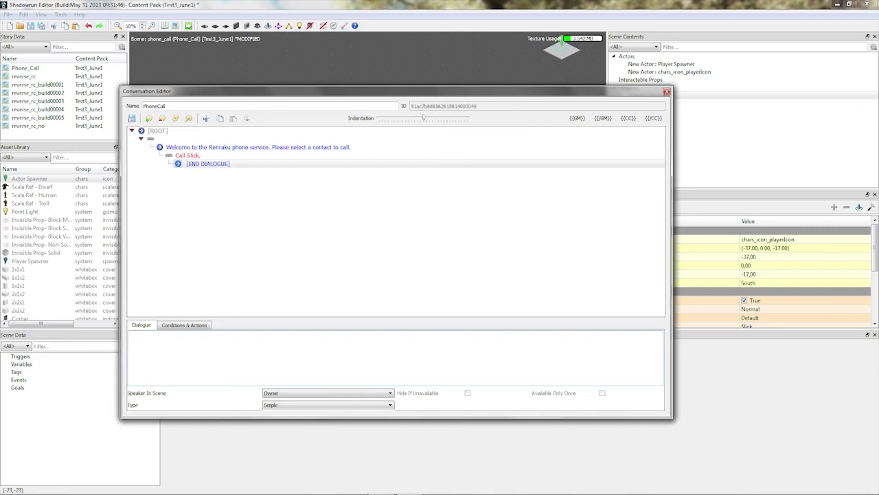
click(292, 395)
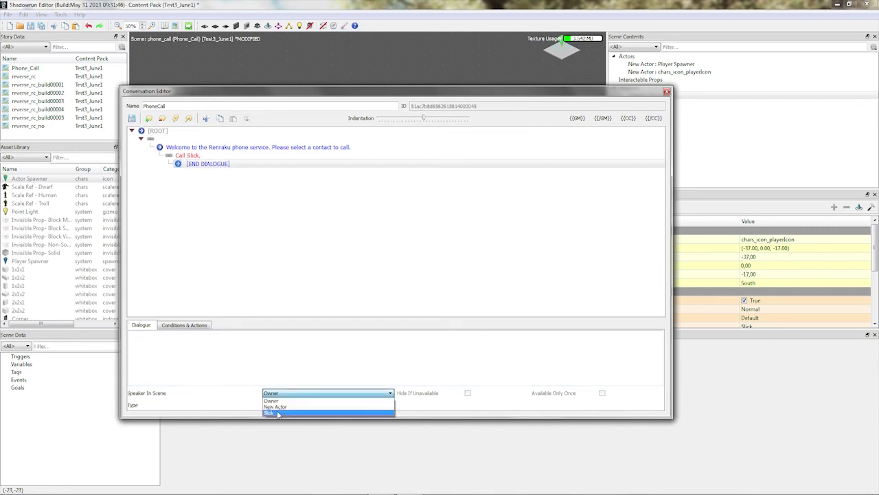
click(278, 413)
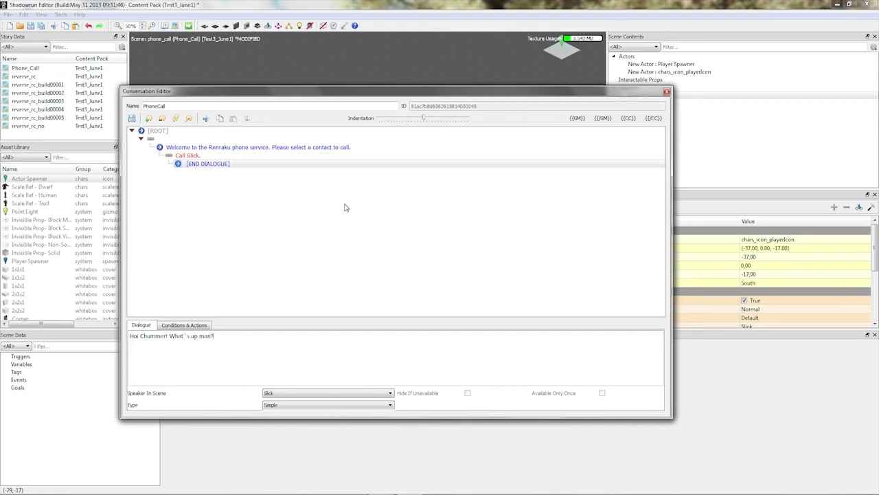
Add the reply 'Just biz, Chum. Wanted to give you a call. Now about this job...' and save PhoneCall, overwriting.
click(252, 166)
click(149, 119)
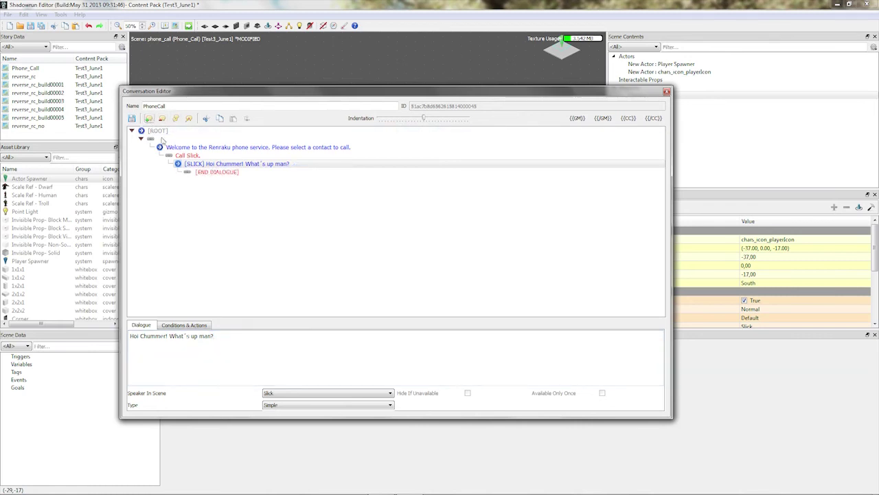
click(212, 173)
click(308, 268)
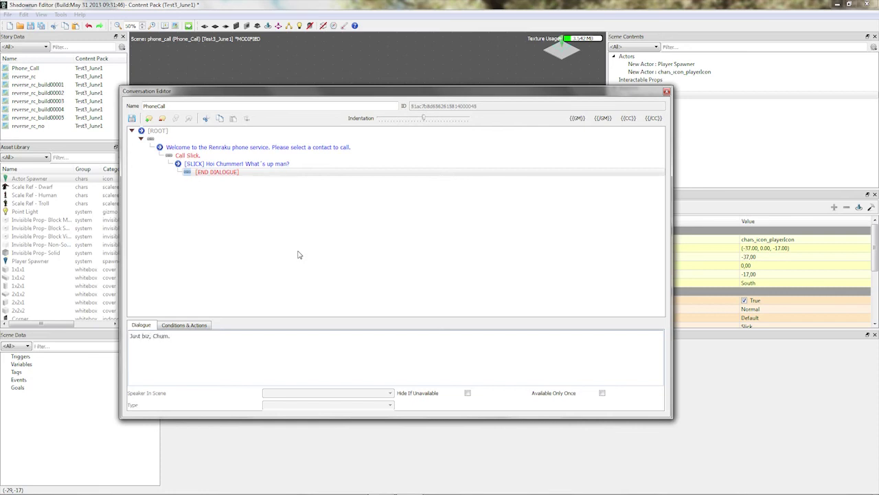
text(d to give you a call. Now about this job)
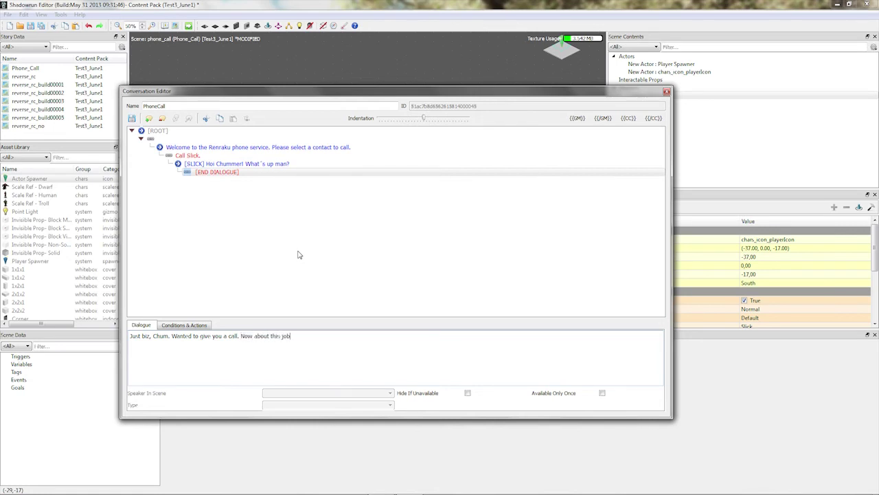
text(...)
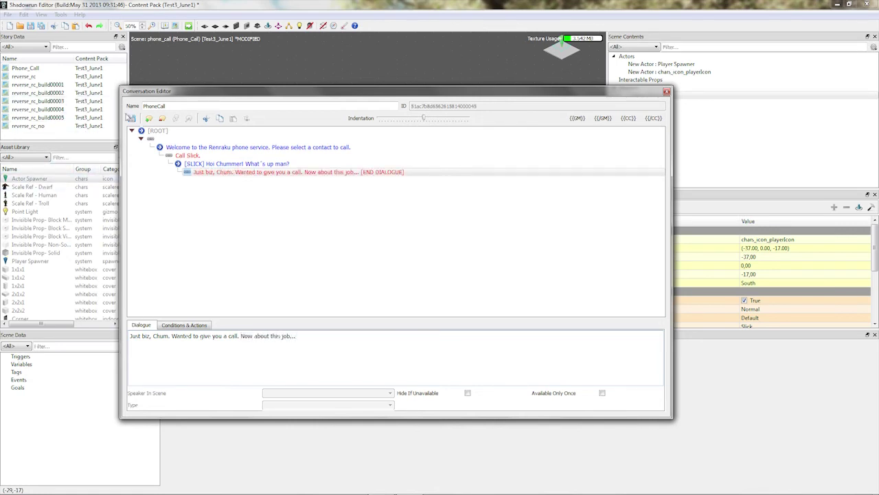
click(130, 119)
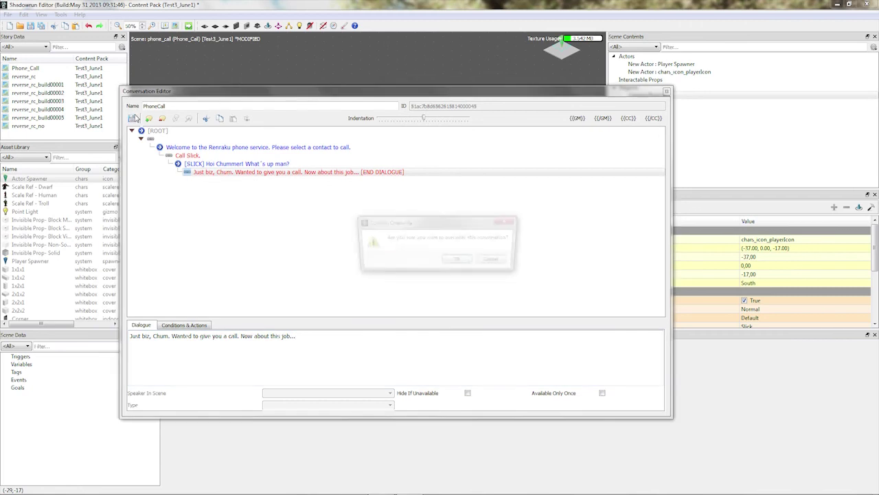
click(459, 261)
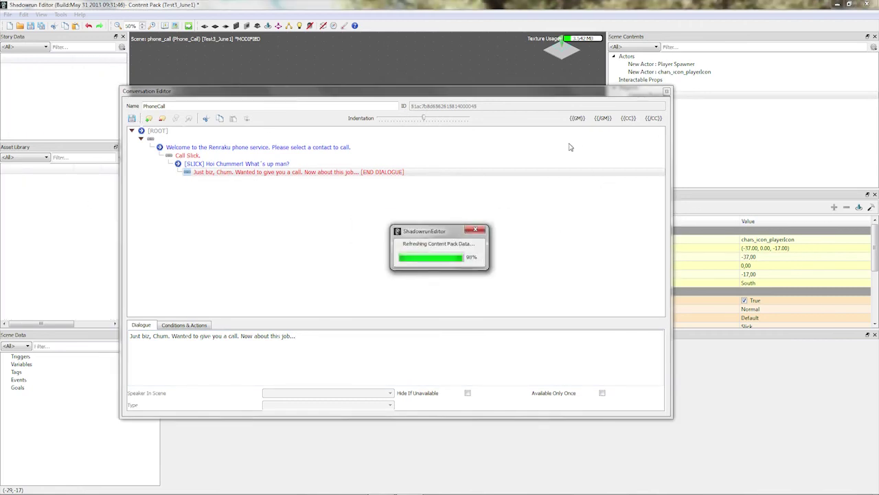
Place a barrens_street_payPhone on the sidewalk at grid position (2, 0, -9), facing North.
click(668, 91)
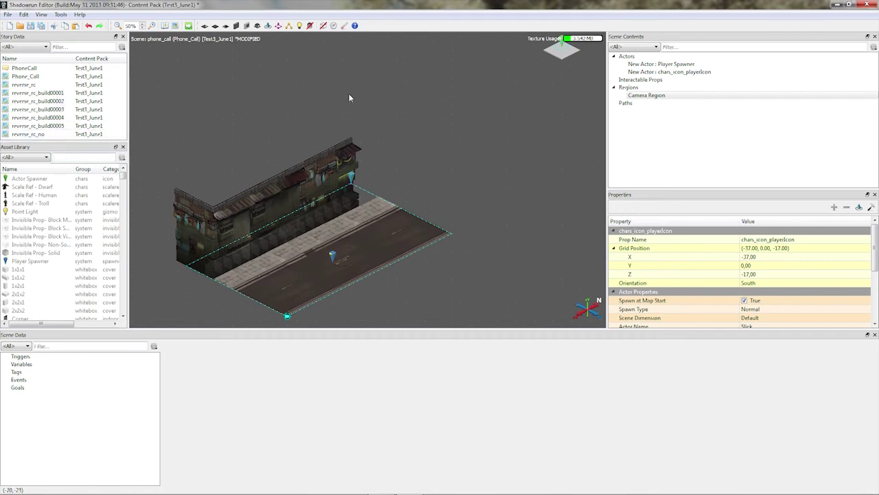
text(phone)
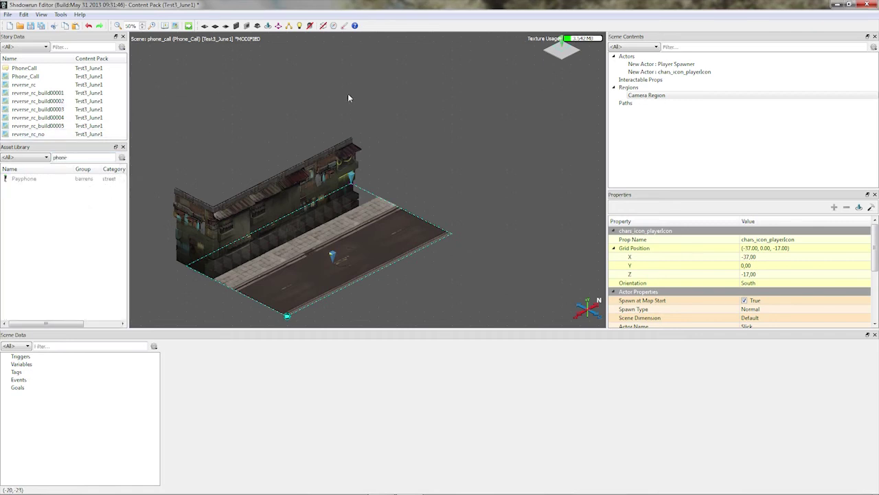
drag(24, 178, 275, 255)
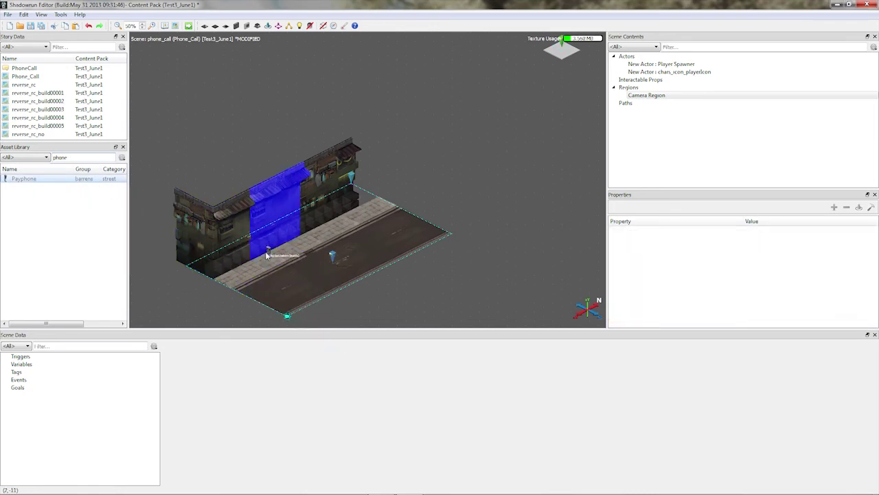
click(269, 256)
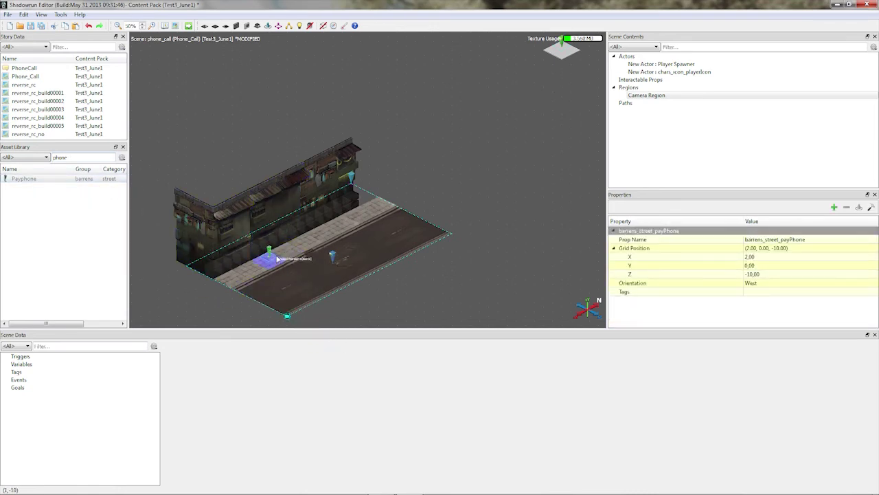
mouse_move(269, 252)
mouse_down()
mouse_move(295, 261)
mouse_move(279, 257)
mouse_up()
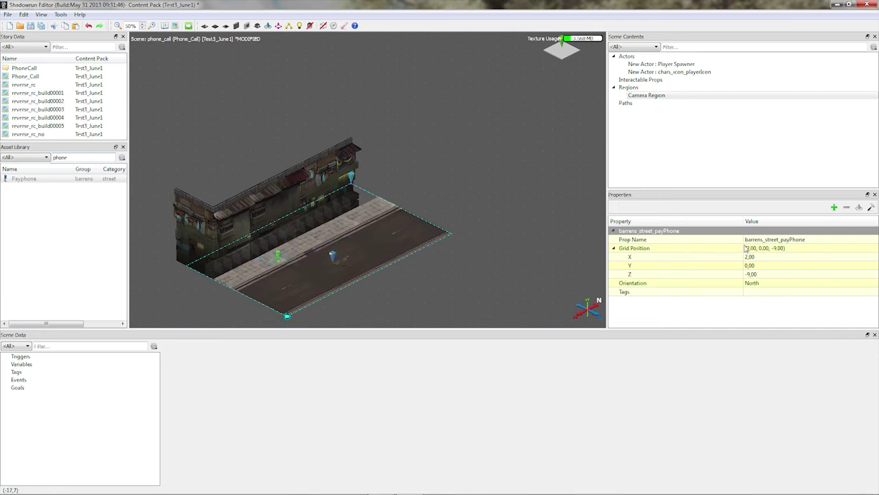
Set the payphone's interaction to Conversation with a Generic icon, launching the PhoneCall conversation.
click(871, 208)
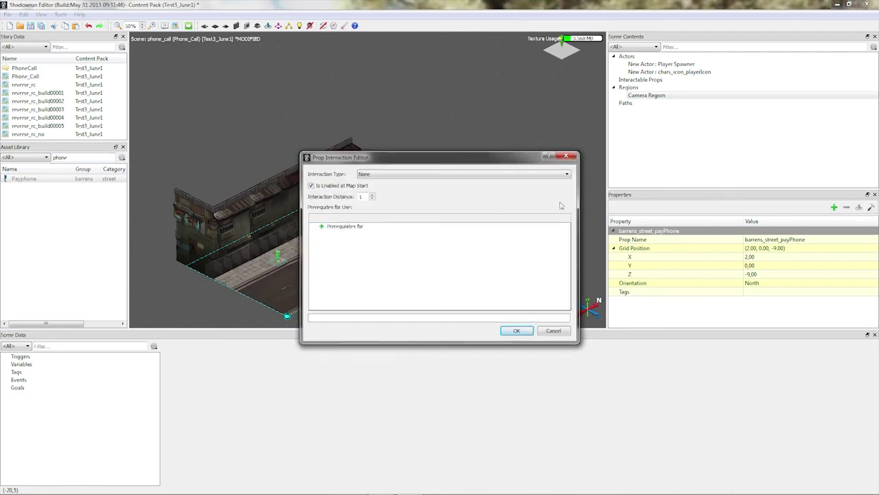
click(390, 176)
click(389, 188)
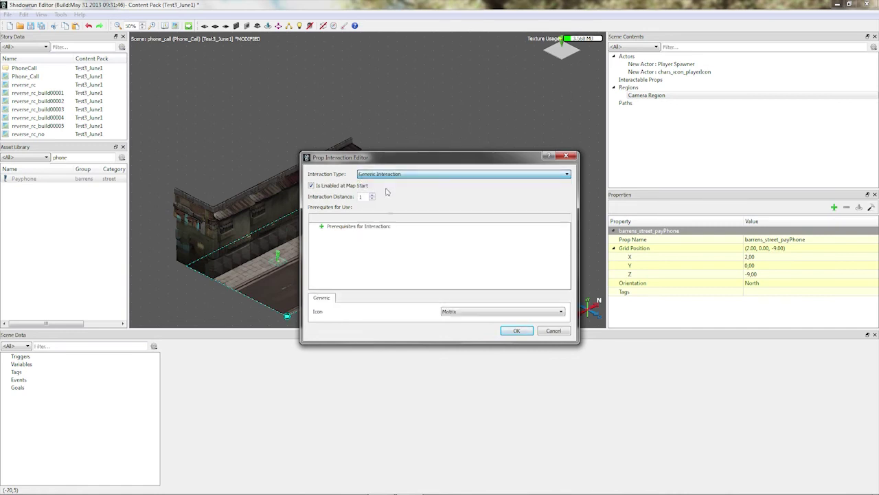
click(469, 312)
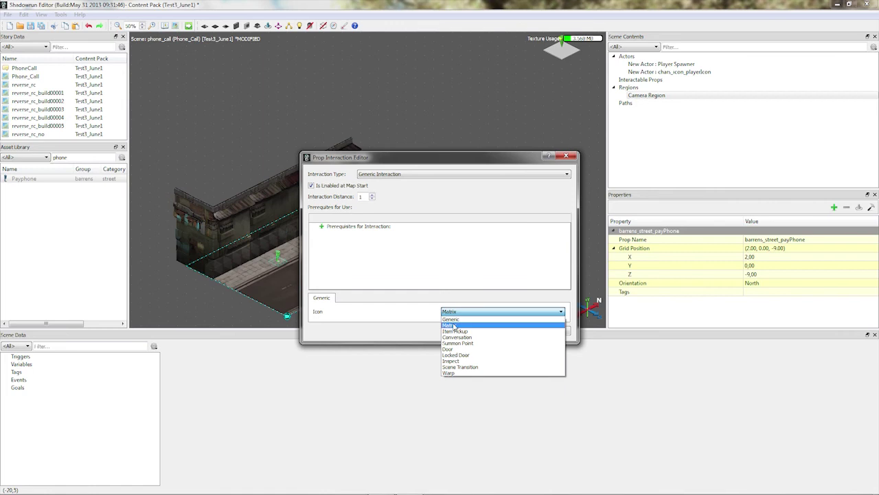
click(451, 319)
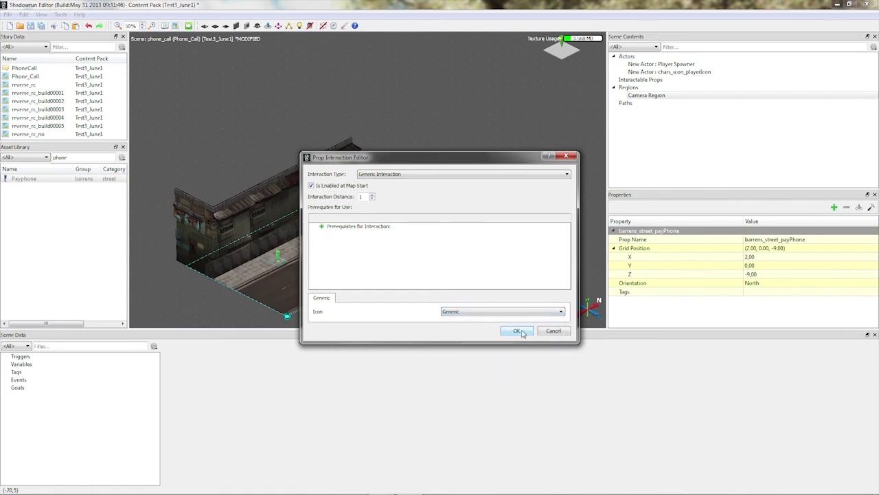
click(440, 176)
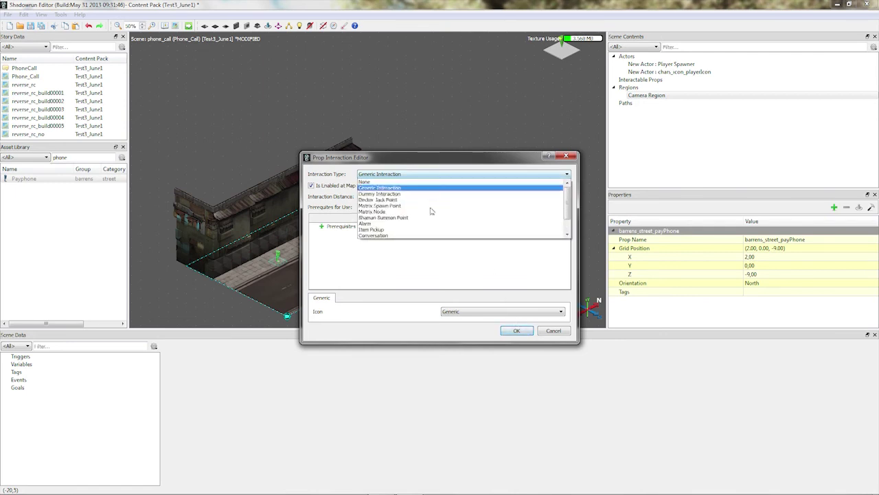
click(386, 236)
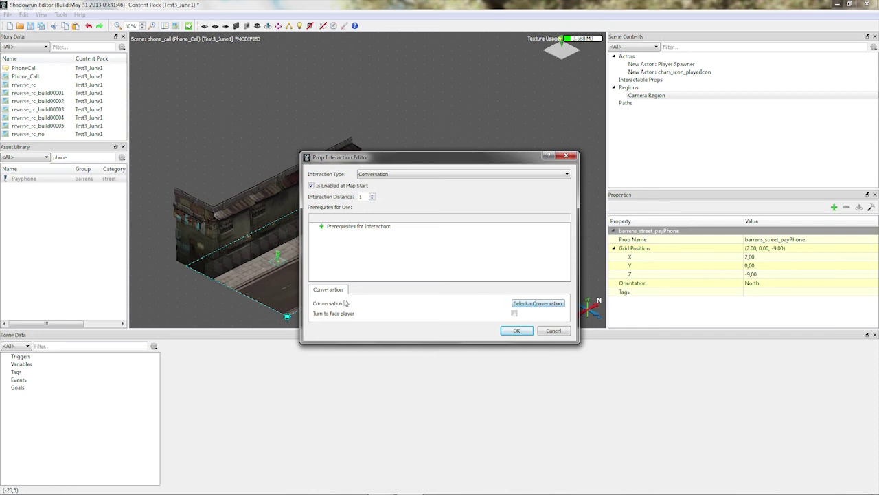
click(520, 303)
mouse_move(389, 303)
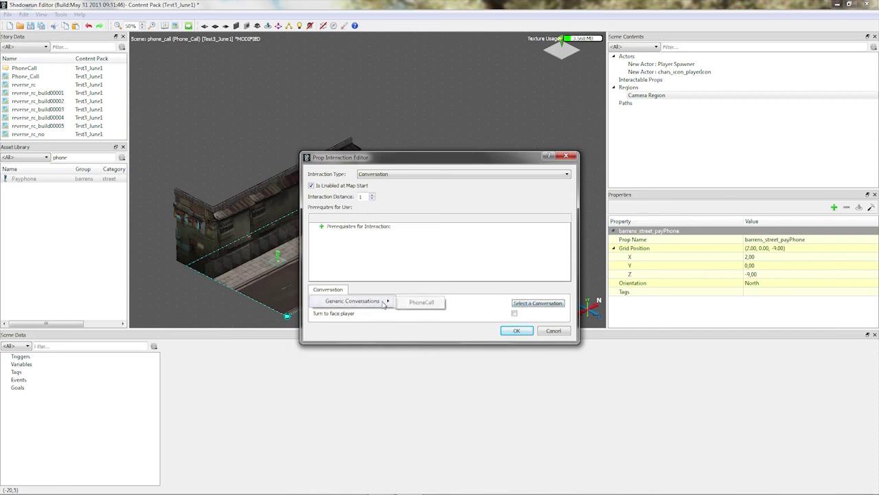
click(421, 302)
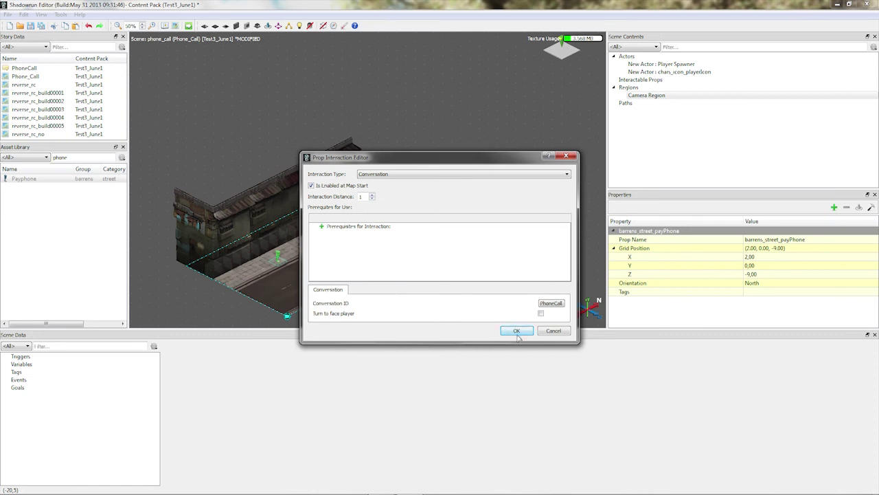
click(516, 331)
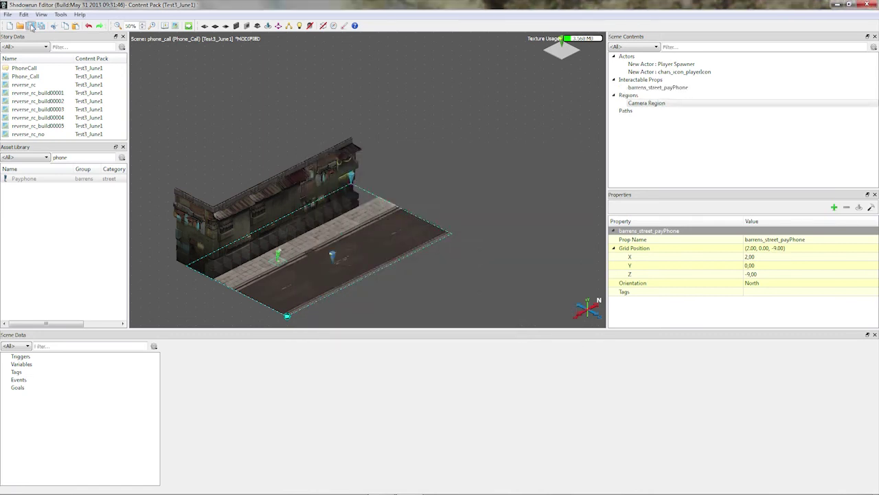
Save the phone_call scene and run it from the Scene Scratchpad as a game test.
click(29, 26)
click(187, 26)
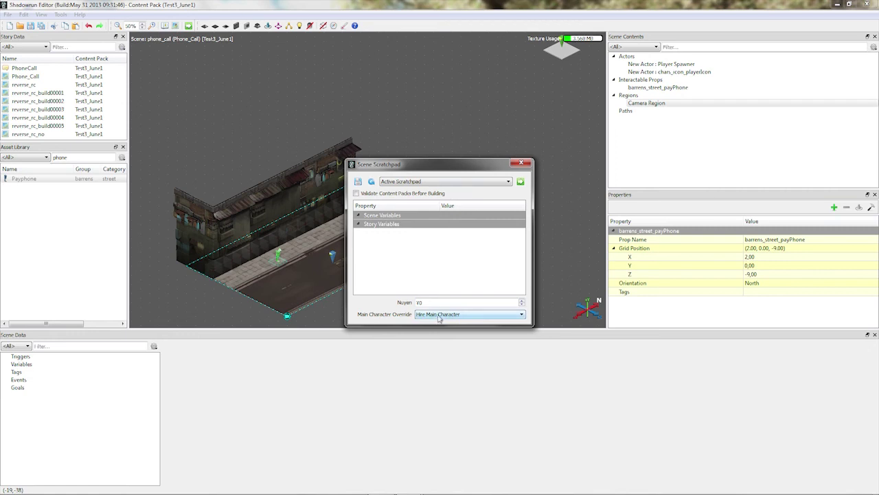
click(520, 183)
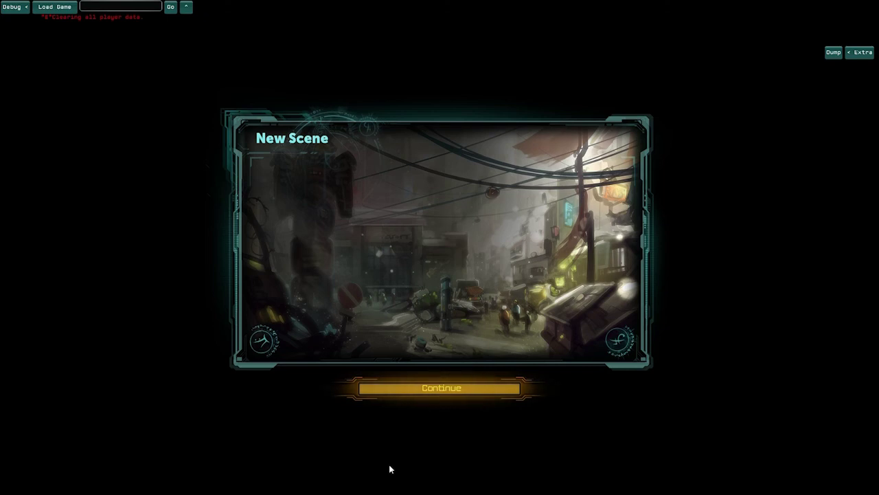
Get past the New Scene card, Load Game screen and options menu into street gameplay.
click(419, 388)
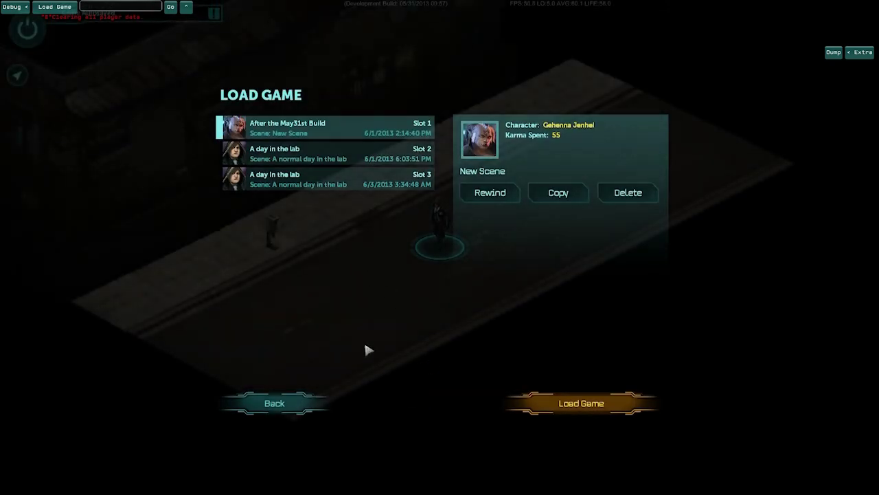
click(288, 407)
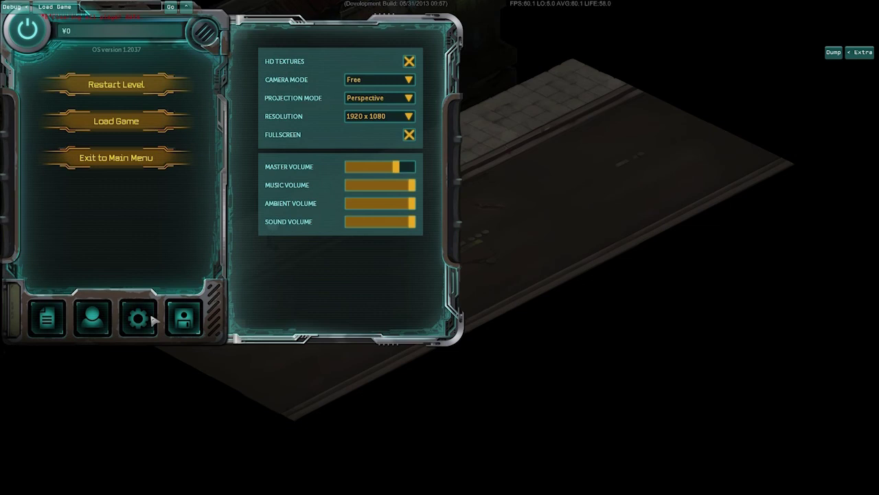
key(Escape)
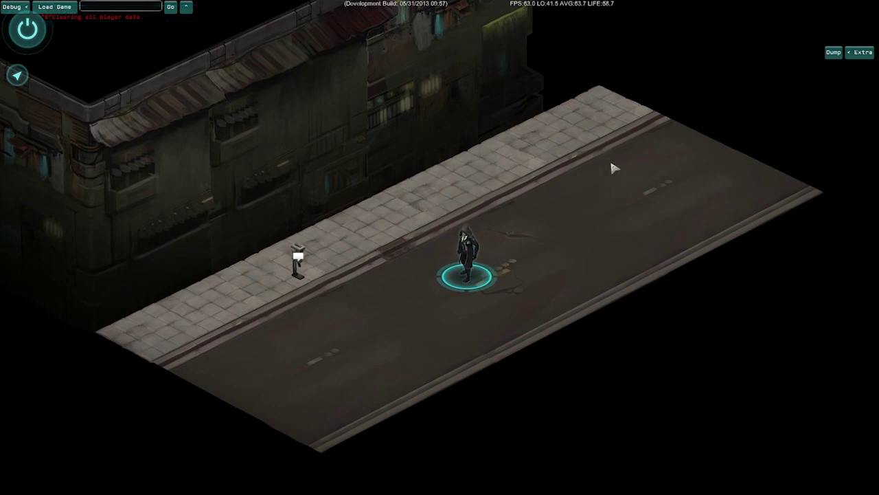
Walk to the payphone, choose 'Call Slick', and answer with the 'Just biz, Chum...' reply.
drag(609, 171, 380, 378)
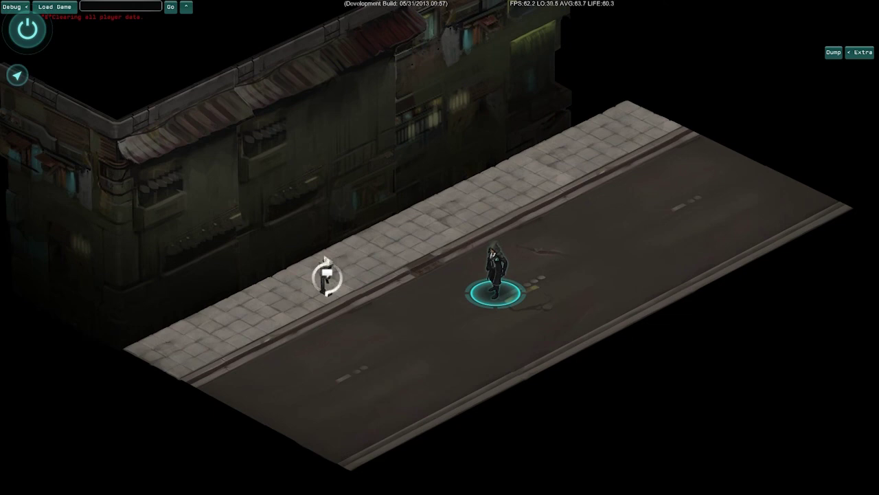
click(327, 277)
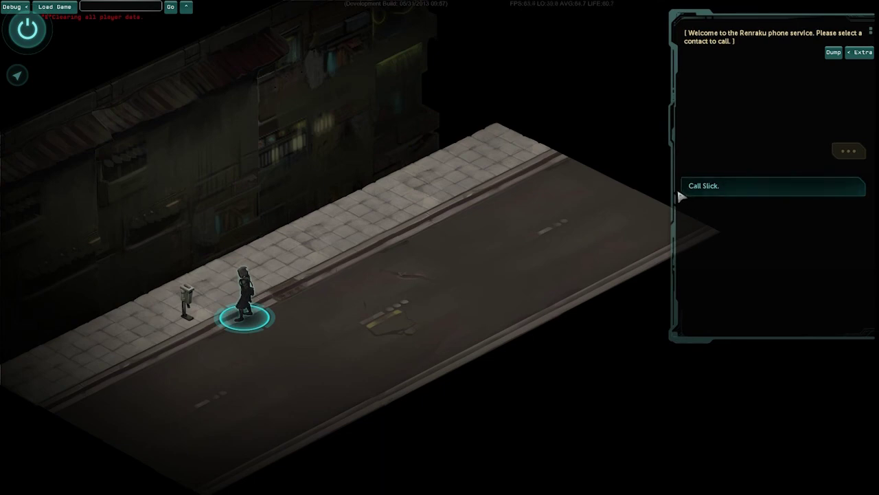
click(713, 187)
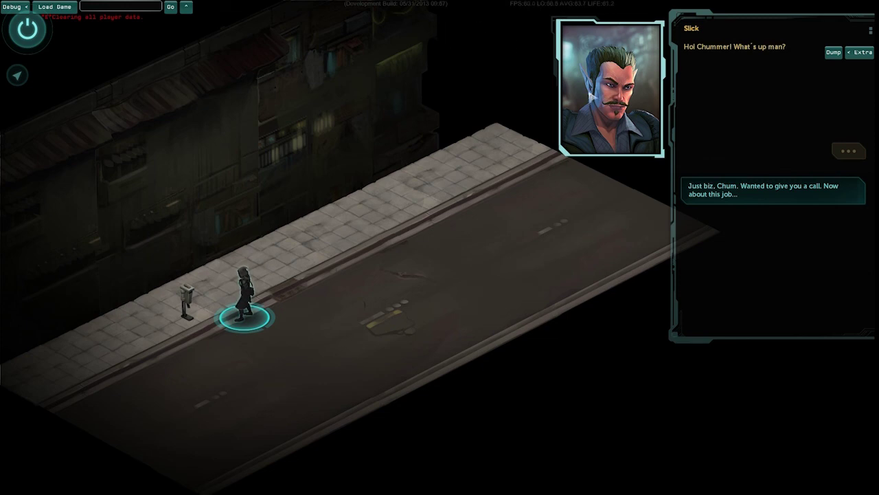
click(758, 197)
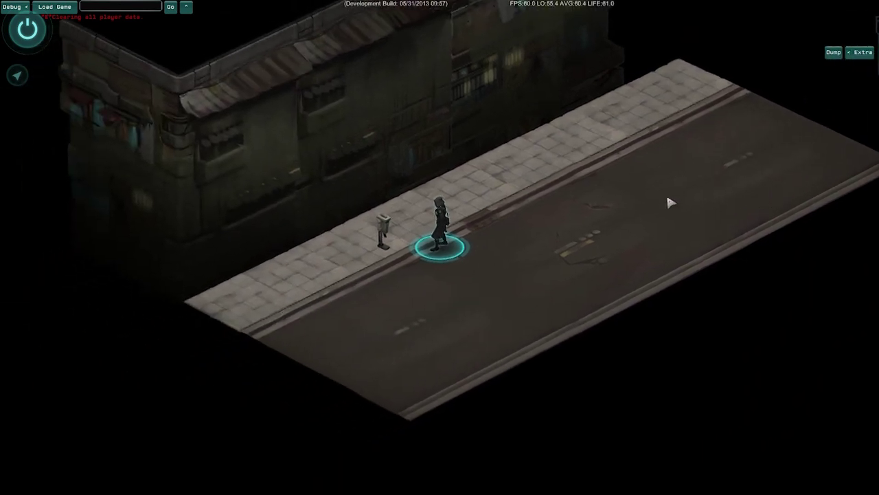